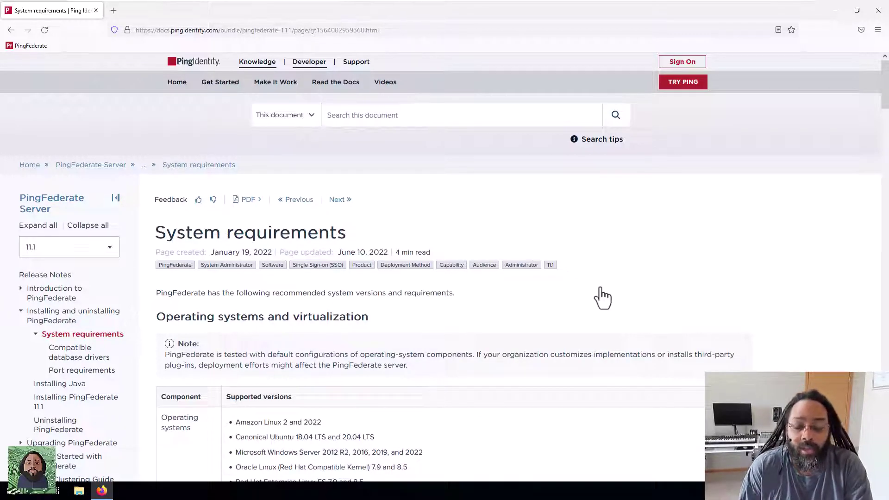
# Scroll through the documentation in Firefox, then minimize it and open File Explorer
pyautogui.scroll(-5, 510, 322)
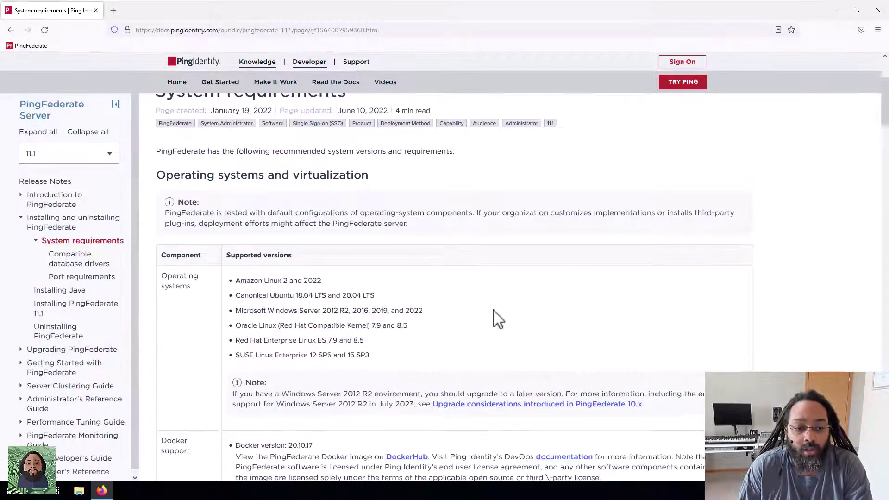
pyautogui.scroll(-10, 403, 277)
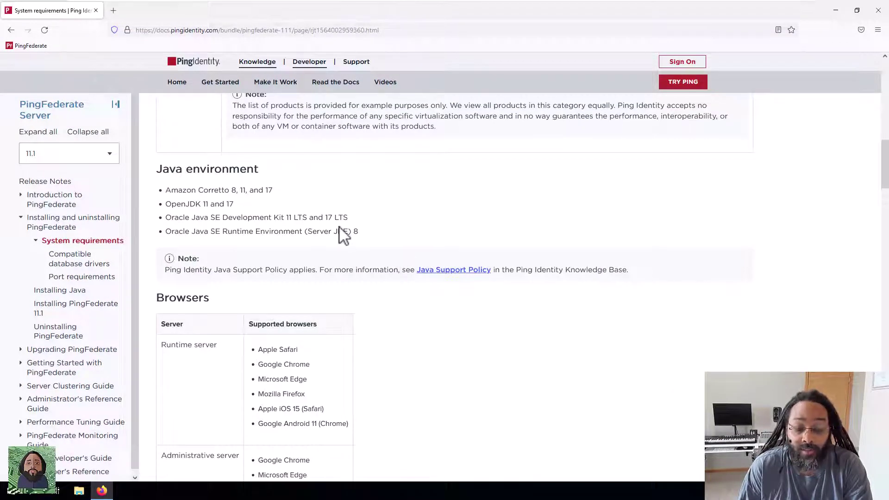
pyautogui.scroll(-2, 343, 234)
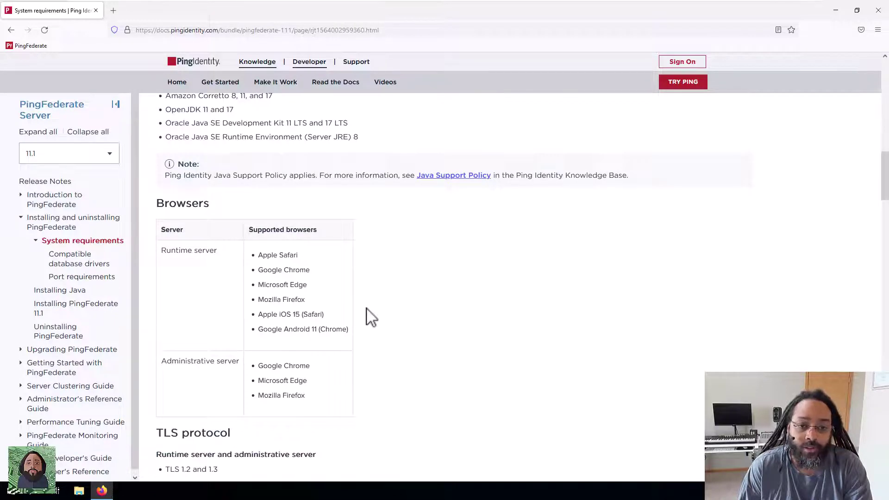
pyautogui.scroll(5, 370, 316)
pyautogui.scroll(12, 356, 326)
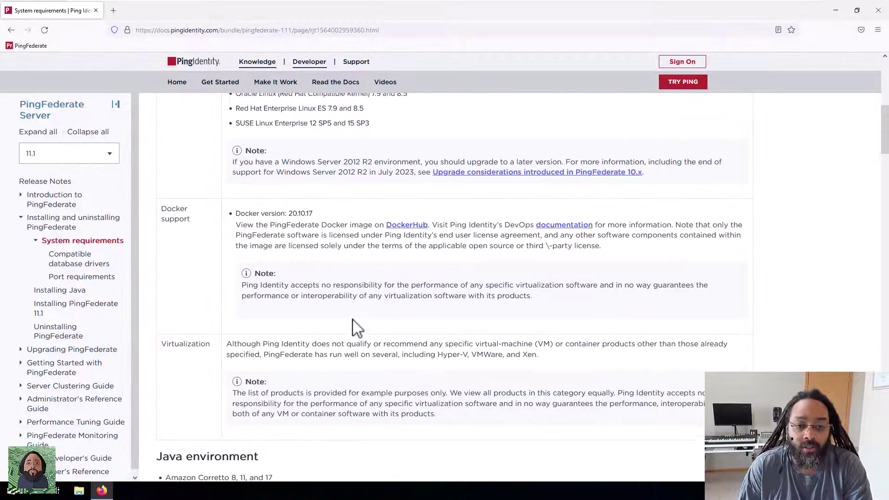
pyautogui.scroll(1, 357, 326)
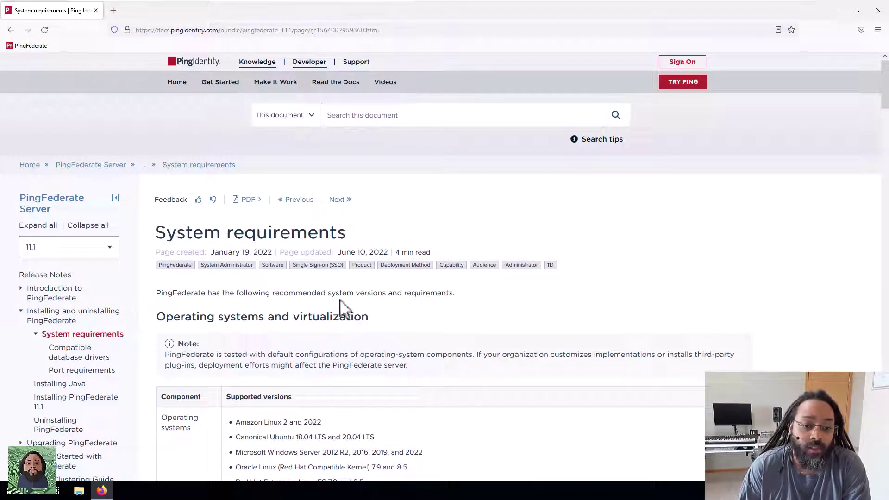
pyautogui.click(836, 11)
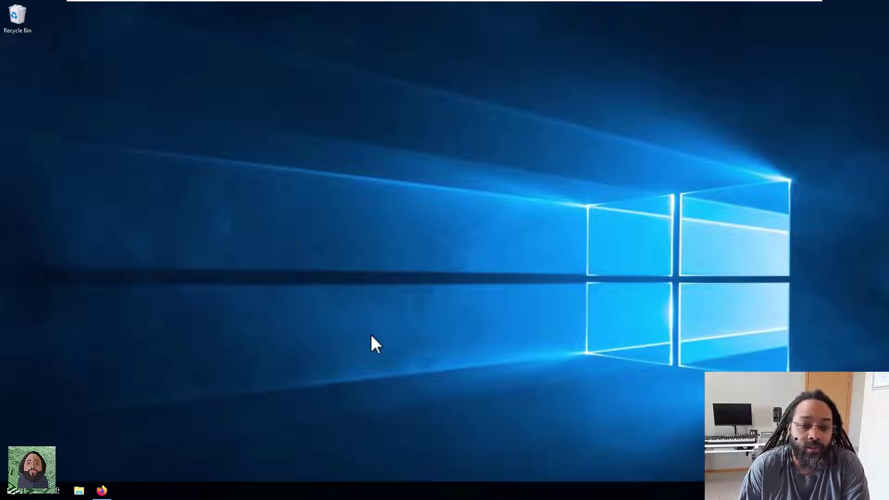
pyautogui.press('super+e')
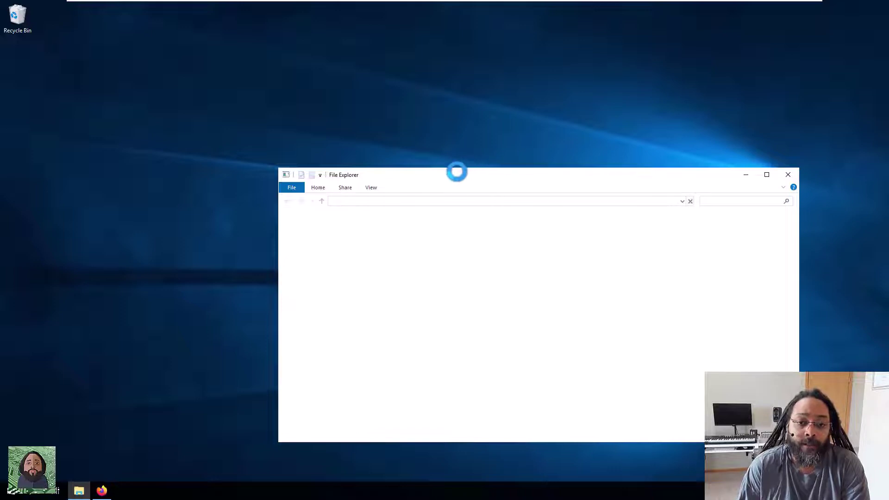
pyautogui.moveTo(454, 176); pyautogui.dragTo(428, 158)
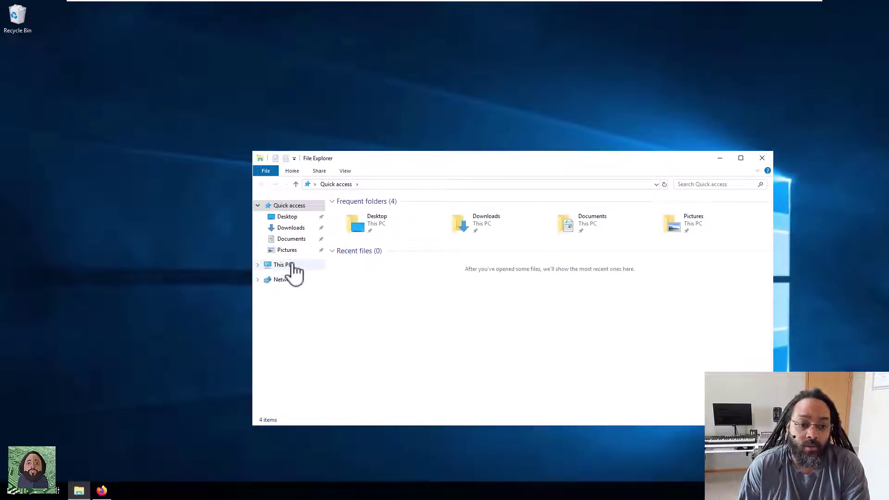
# Browse This PC to Shared Folders (Z:) > _Shared and select the pingfederate-11.1.2 installer
pyautogui.click(290, 267)
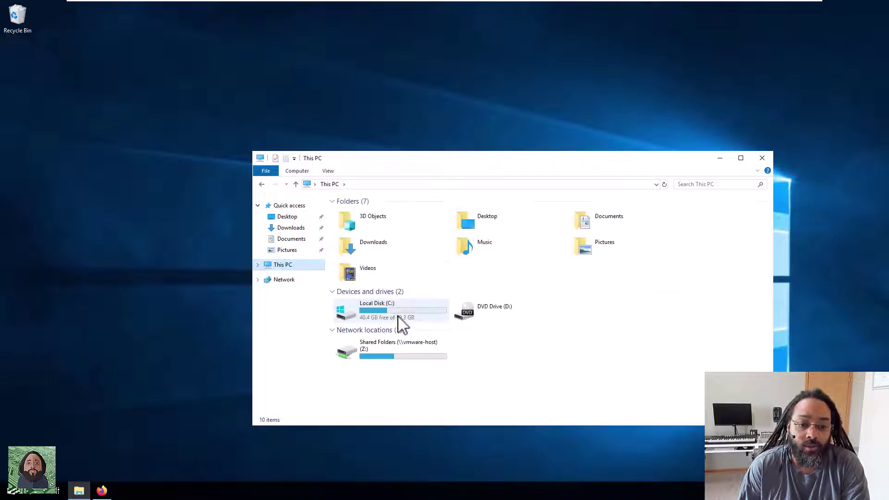
pyautogui.click(396, 364)
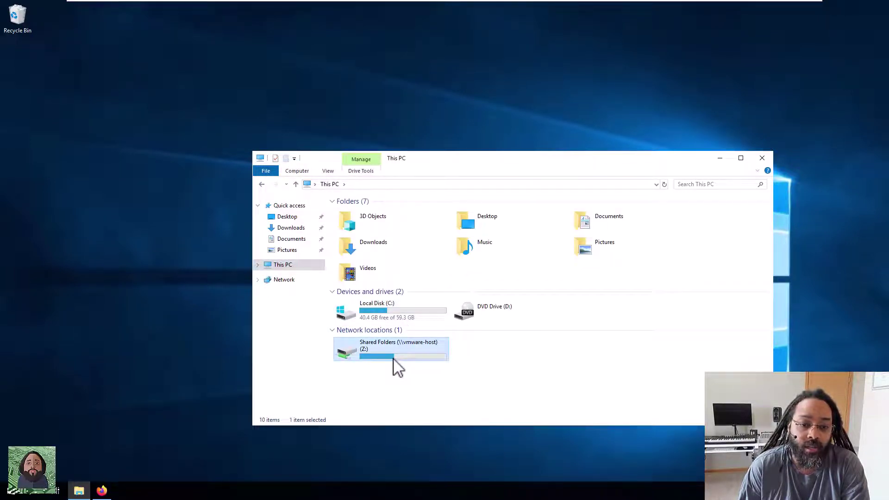
pyautogui.doubleClick(394, 359)
pyautogui.doubleClick(359, 215)
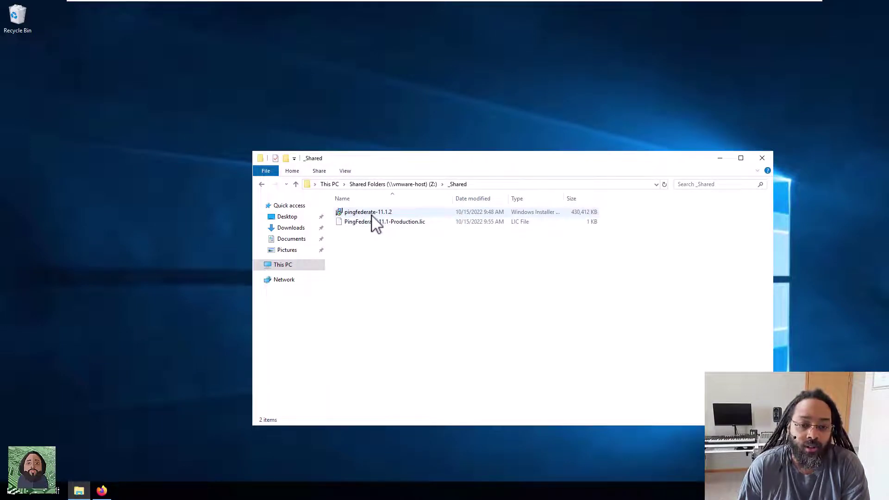
pyautogui.click(372, 214)
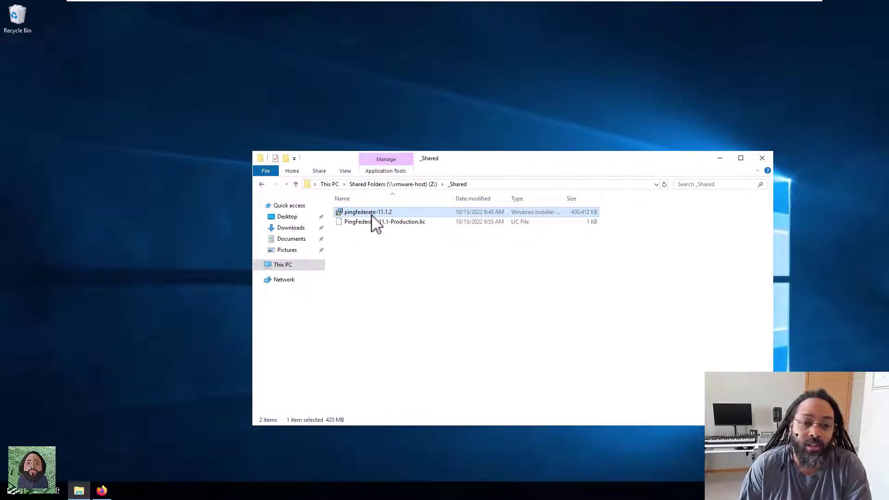
# Launch the pingfederate-11.1.2 installer and continue past Welcome in Standalone mode
pyautogui.doubleClick(368, 212)
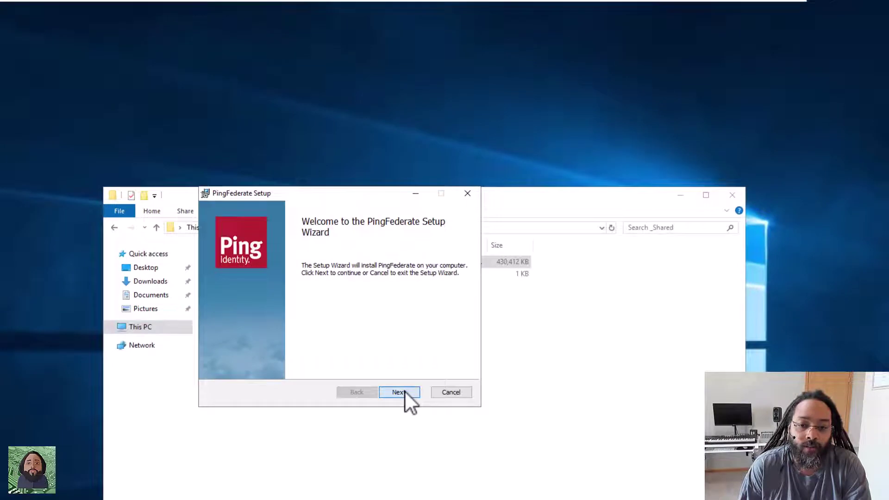
pyautogui.click(399, 392)
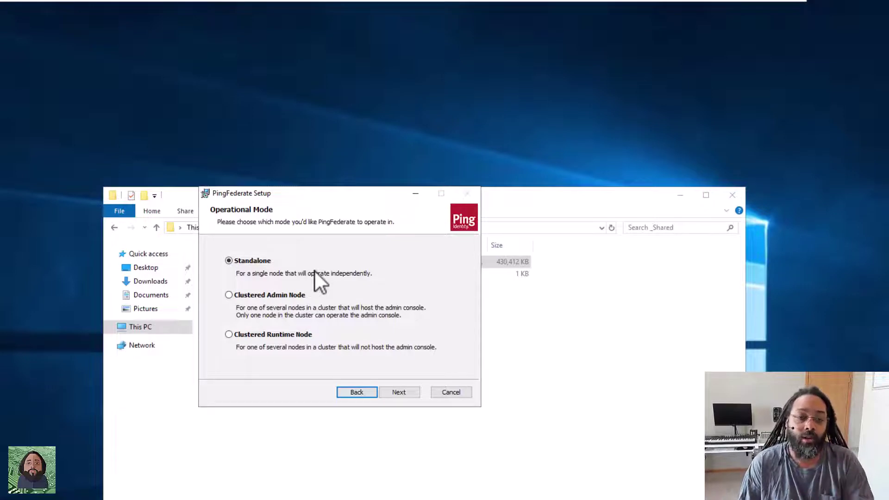
pyautogui.click(400, 393)
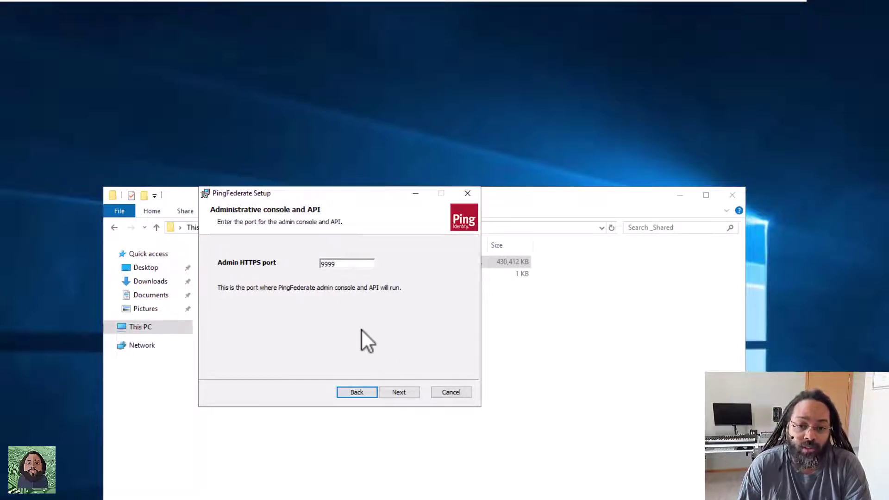
# Keep admin port 9999 and engine port 9031, adding secondary HTTPS port 9021
pyautogui.click(402, 393)
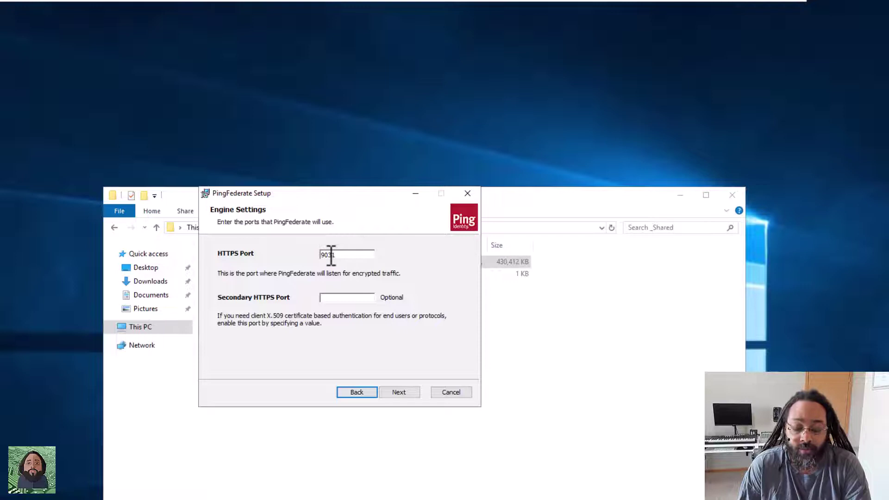
pyautogui.click(340, 297)
pyautogui.write('902')
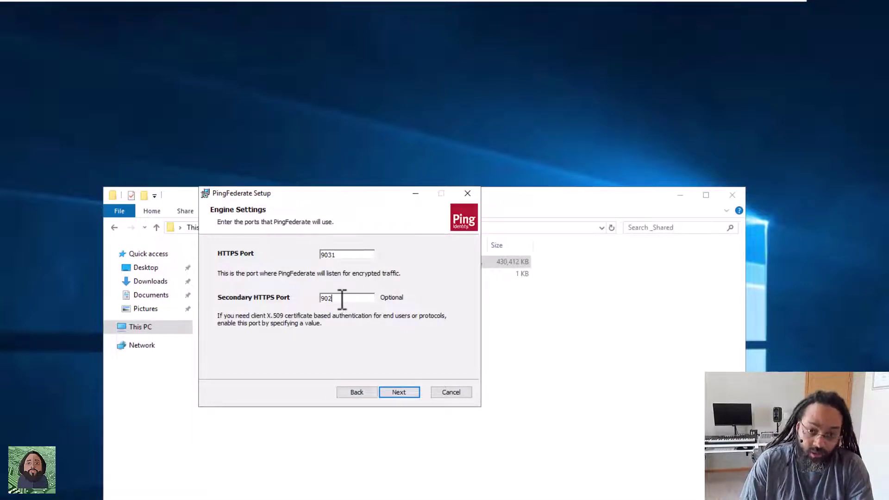
pyautogui.write('1')
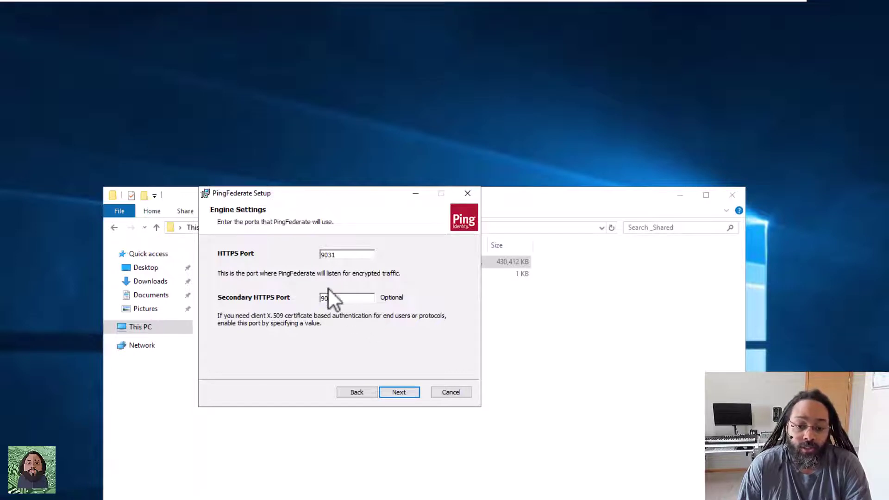
pyautogui.click(399, 392)
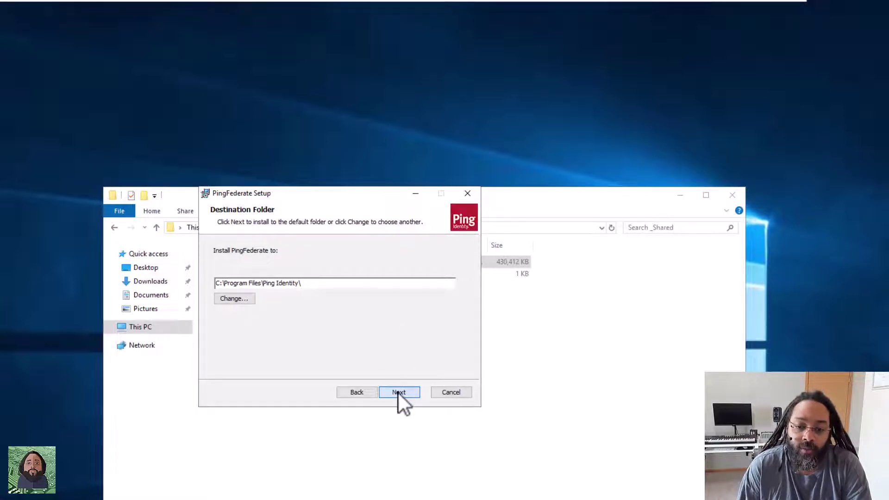
# Accept the default C:\Program Files\Ping Identity\ folder and run the installation to completion
pyautogui.click(398, 393)
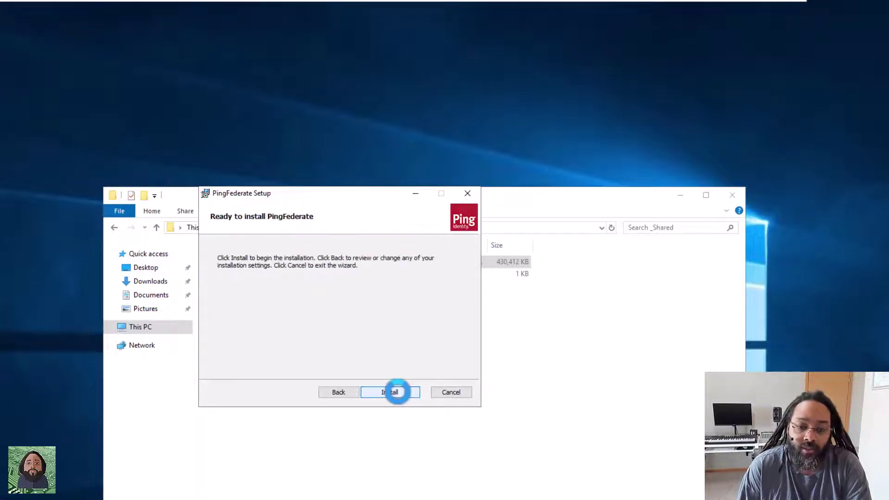
pyautogui.click(391, 393)
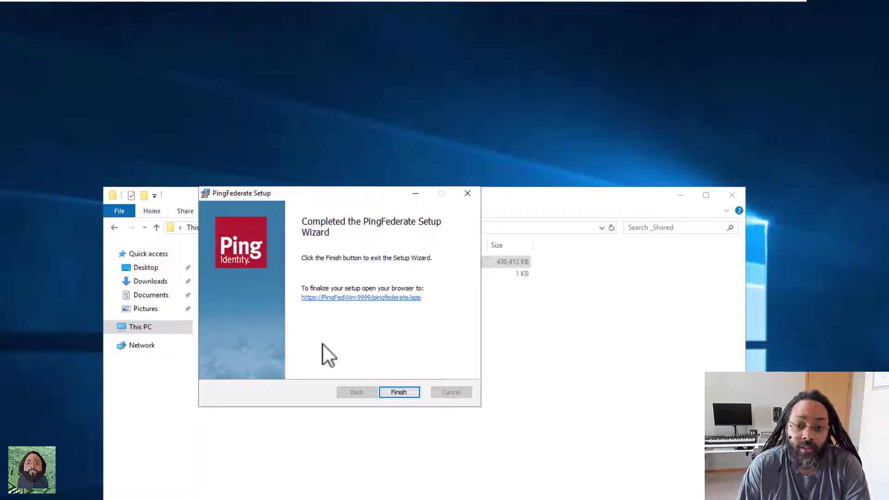
# Open the pingfedwin:9999 setup page in Firefox, close the installer, and accept the self-signed certificate
pyautogui.click(372, 299)
pyautogui.click(398, 393)
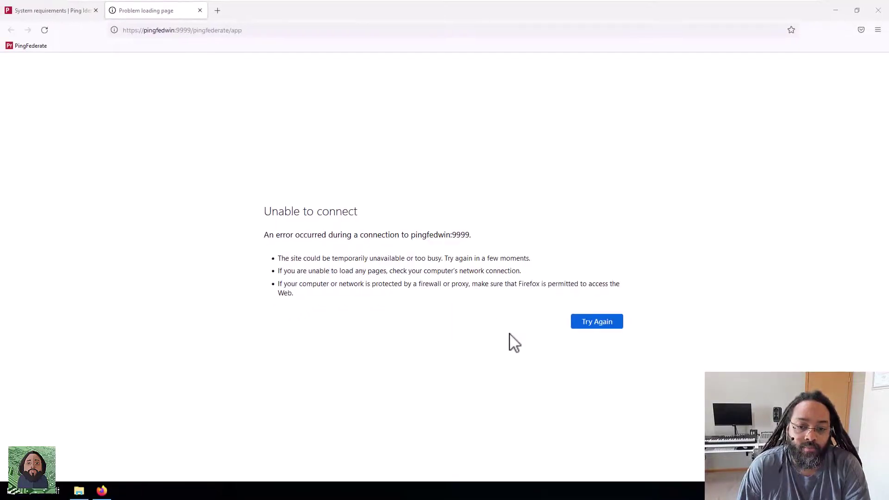
pyautogui.click(604, 324)
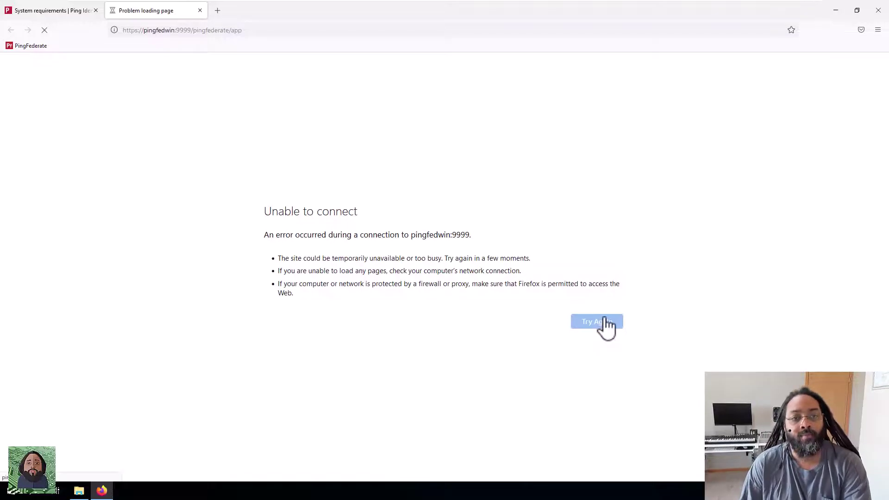
pyautogui.click(606, 324)
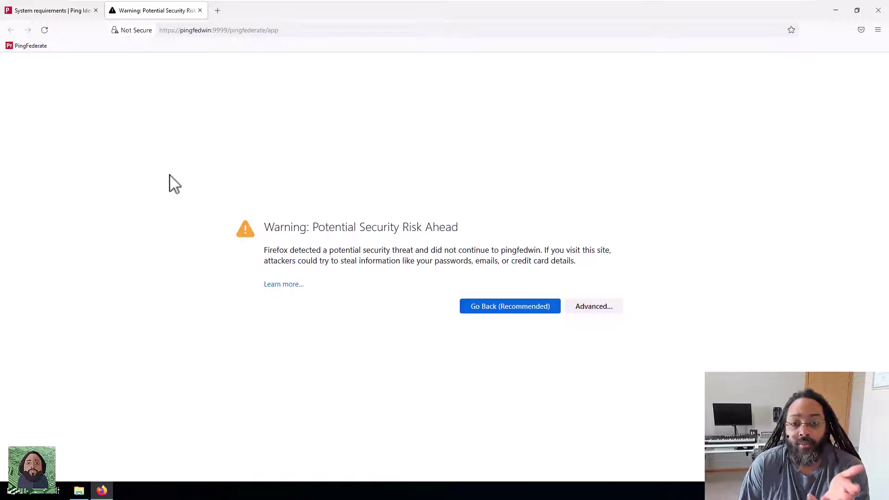
pyautogui.click(613, 310)
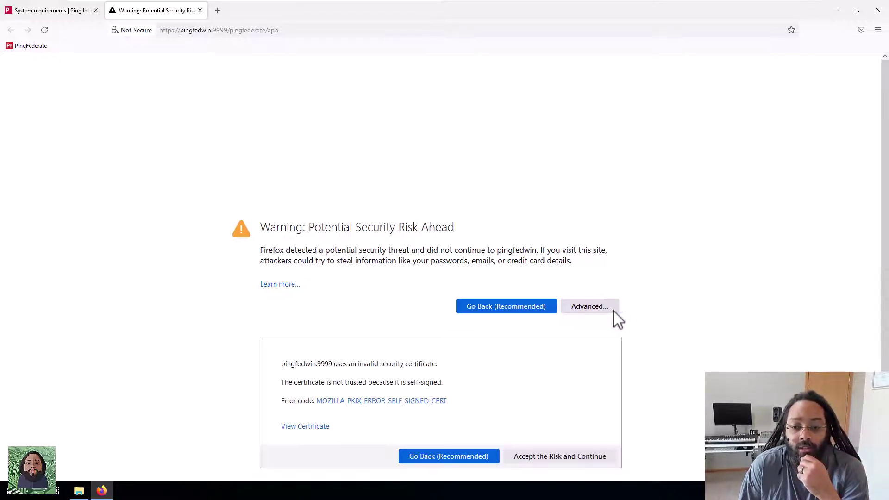
pyautogui.click(569, 461)
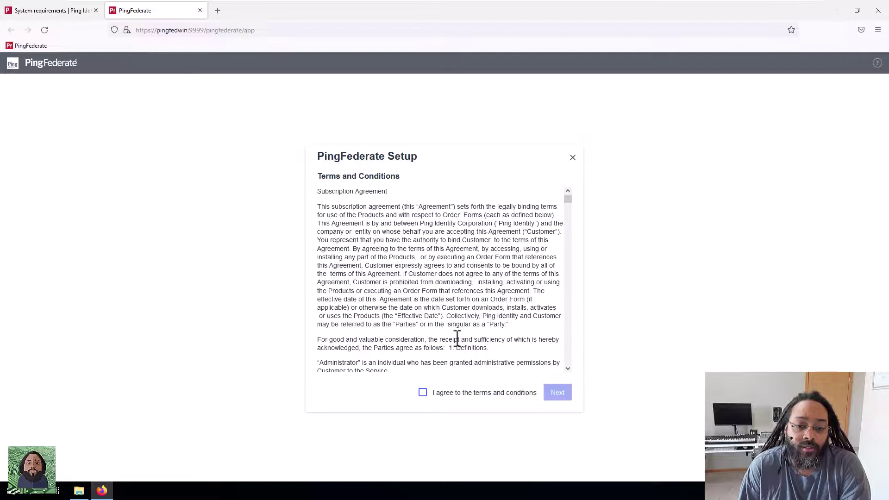
pyautogui.click(423, 392)
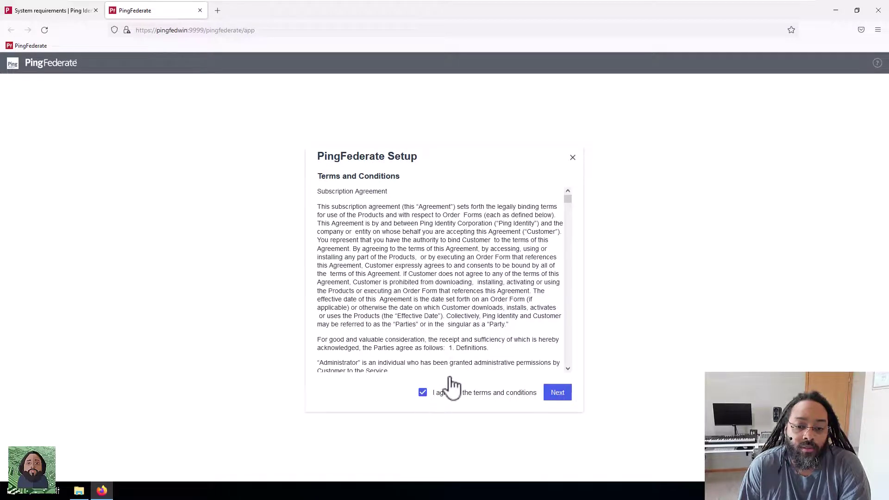
pyautogui.click(561, 395)
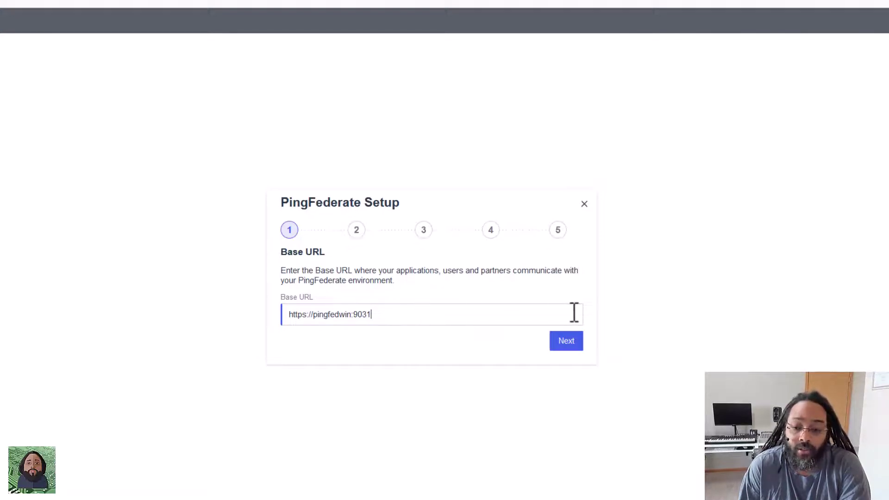
pyautogui.click(571, 347)
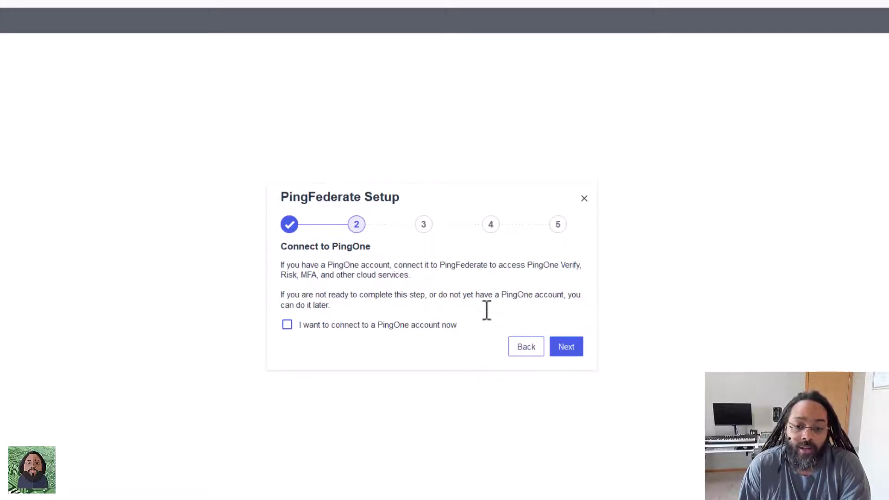
pyautogui.click(571, 353)
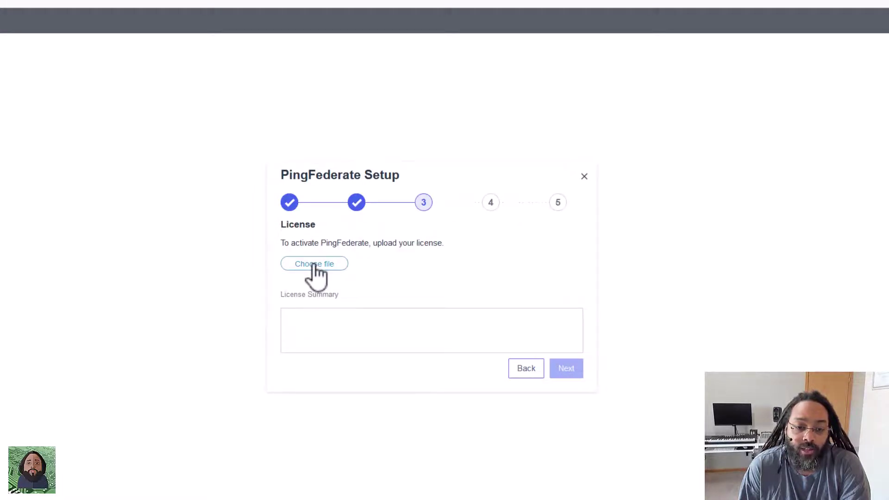
# Upload the PingFederate-11.1-Production.lic license from the _Shared folder on the Z: drive
pyautogui.click(313, 264)
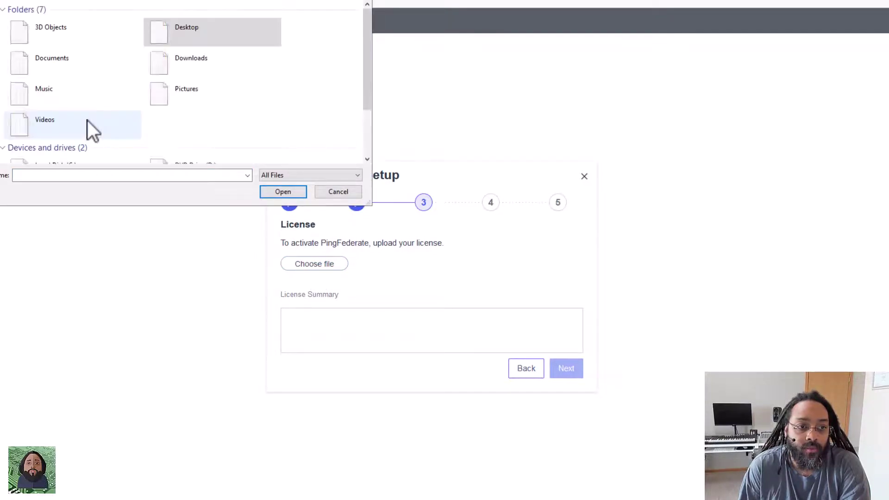
pyautogui.scroll(-2, 112, 124)
pyautogui.doubleClick(98, 157)
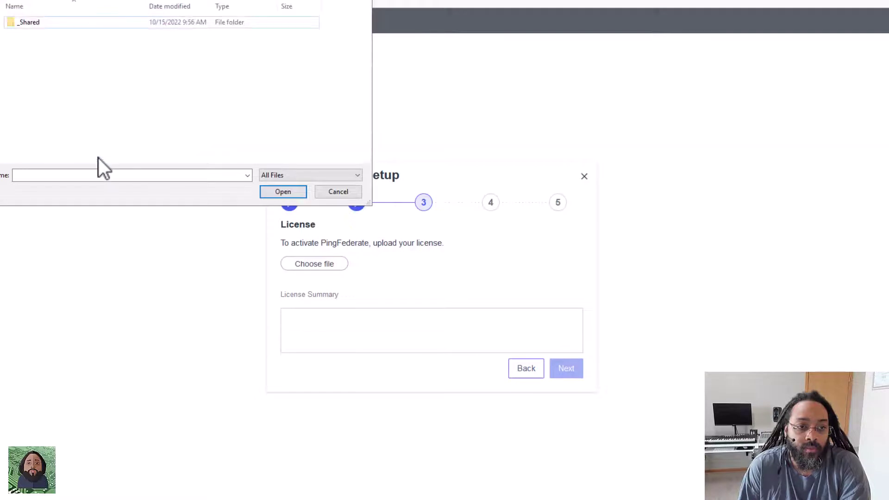
pyautogui.doubleClick(29, 20)
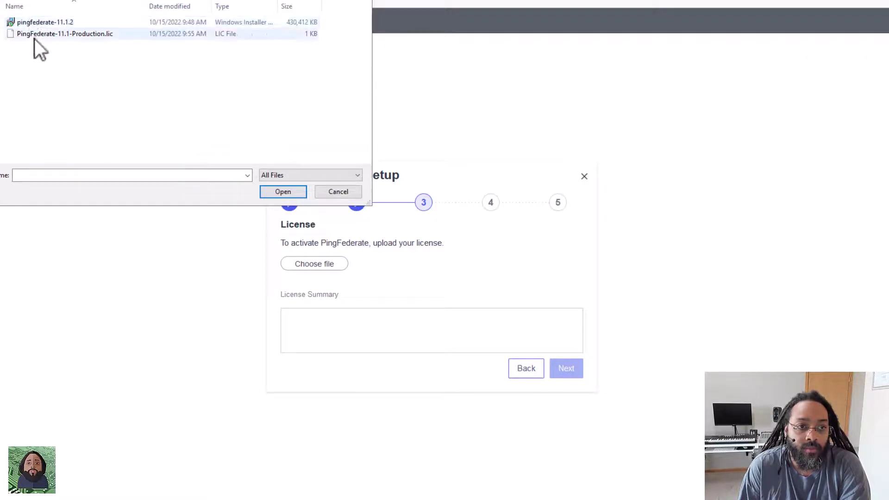
pyautogui.doubleClick(35, 36)
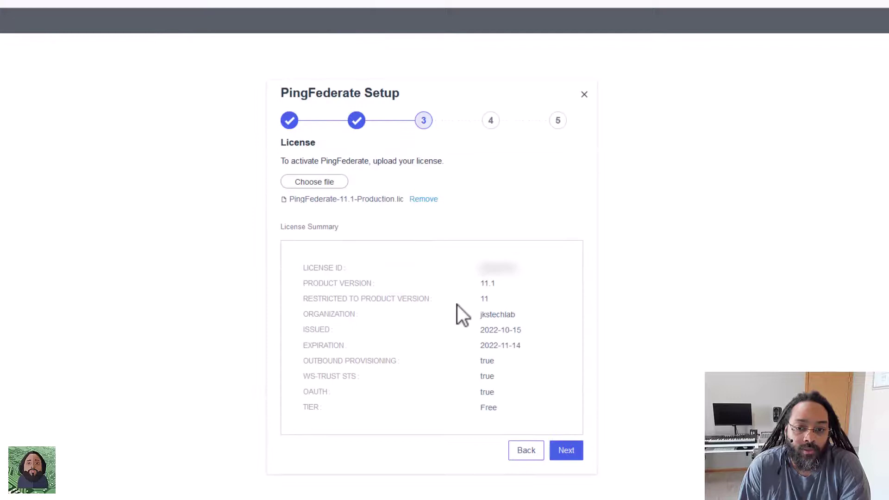
pyautogui.click(567, 456)
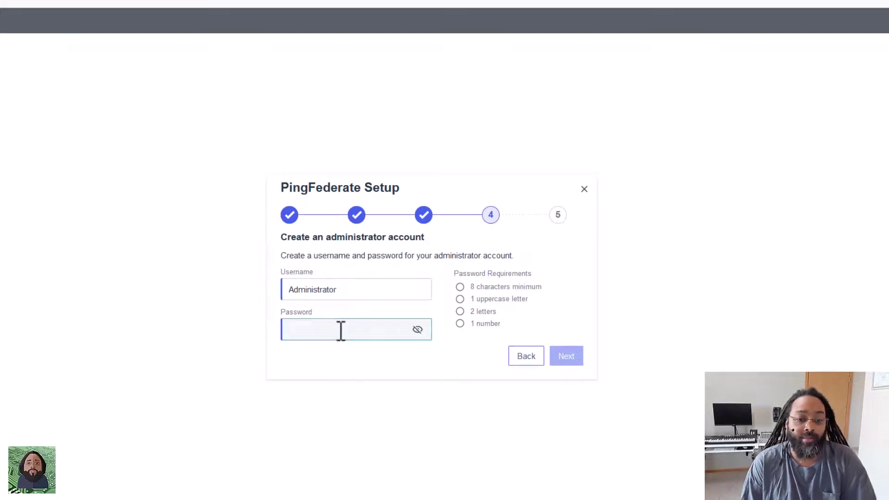
# Create the administrator account with its password and finish setup from the Review page
pyautogui.write('1')
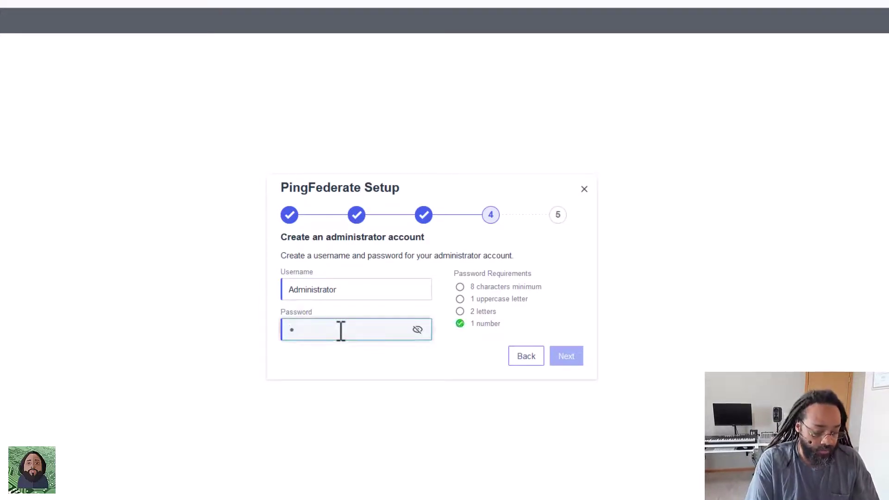
pyautogui.write('•••••••••')
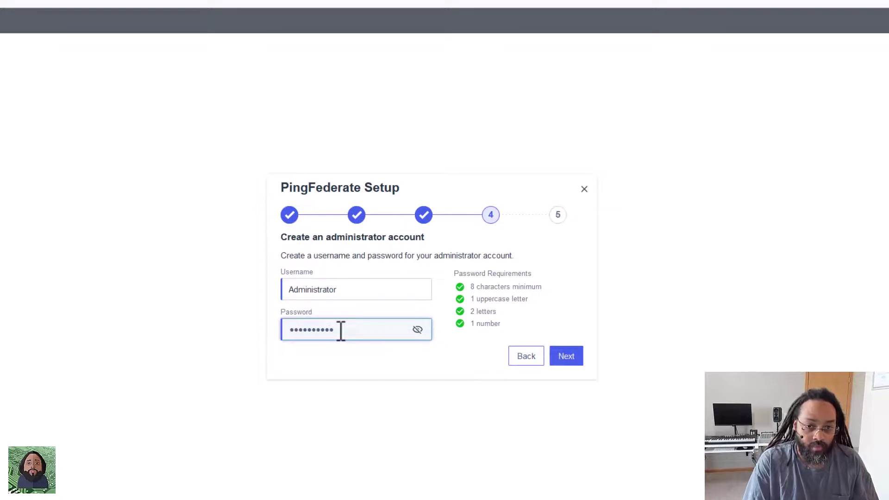
pyautogui.click(571, 364)
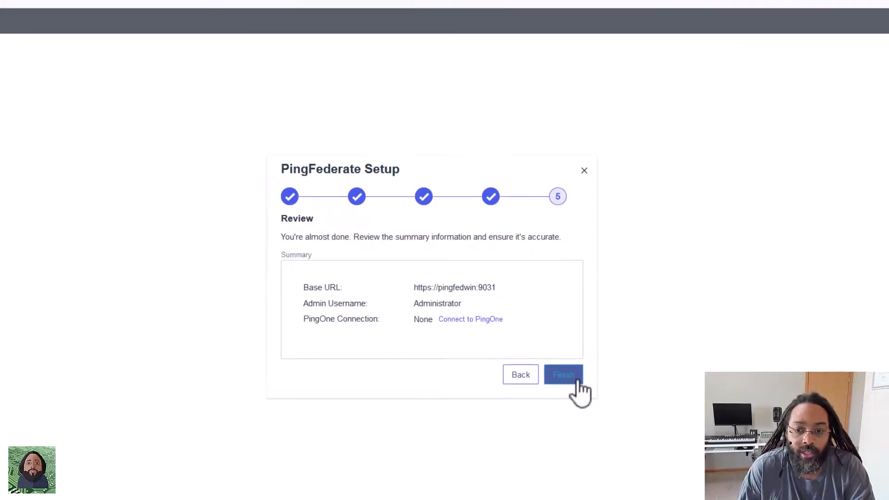
pyautogui.click(577, 380)
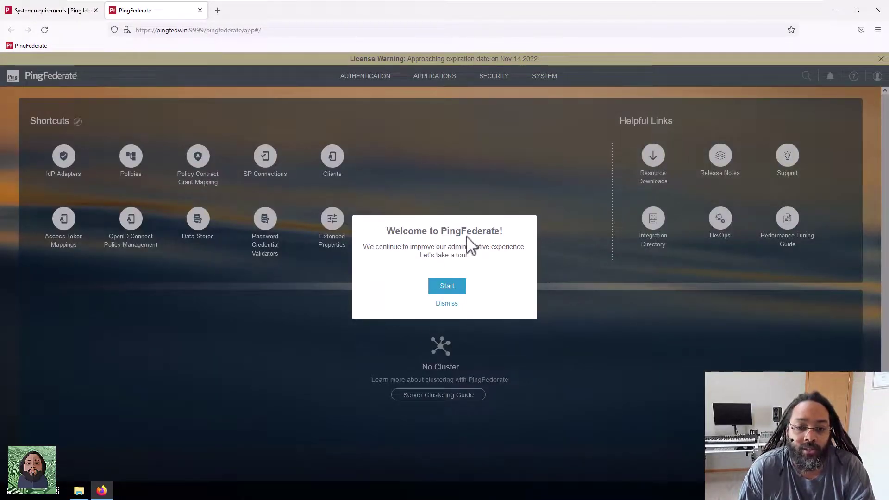
# Dismiss the 'Welcome to PingFederate!' tour dialog
pyautogui.click(447, 304)
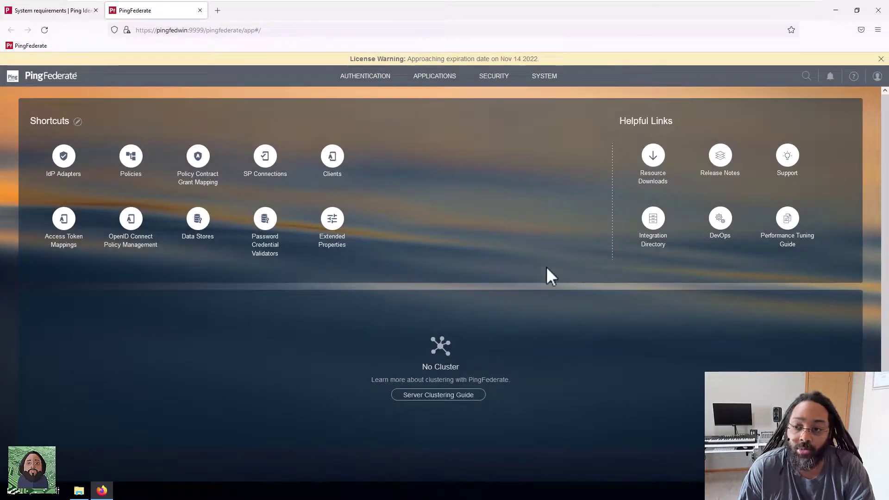